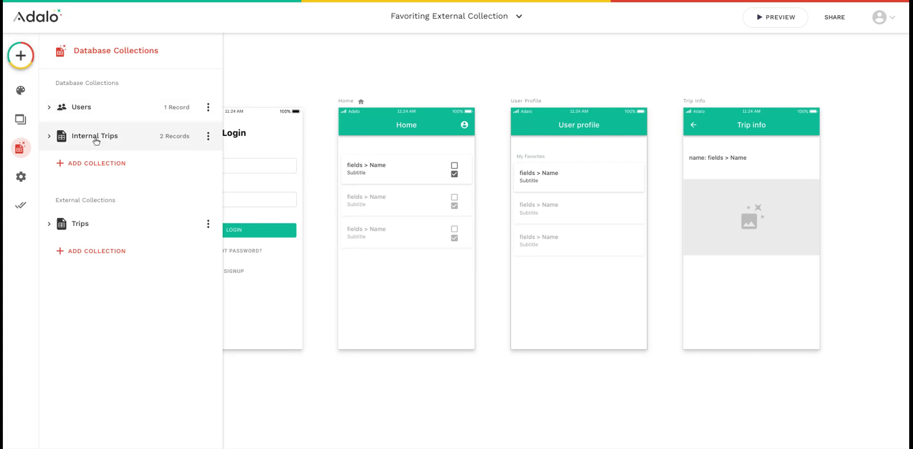
# Examine the Trips relationship property in the Users collection, then close the database collections.
pyautogui.click(109, 118)
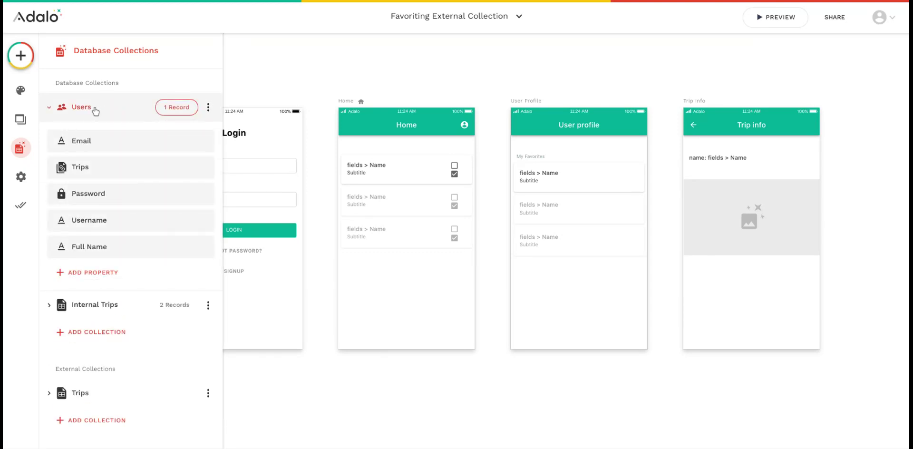
pyautogui.click(111, 176)
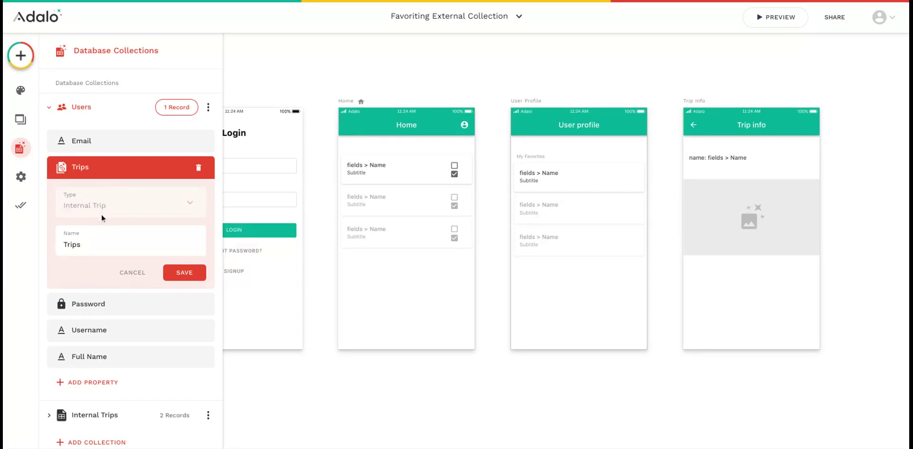
pyautogui.click(127, 168)
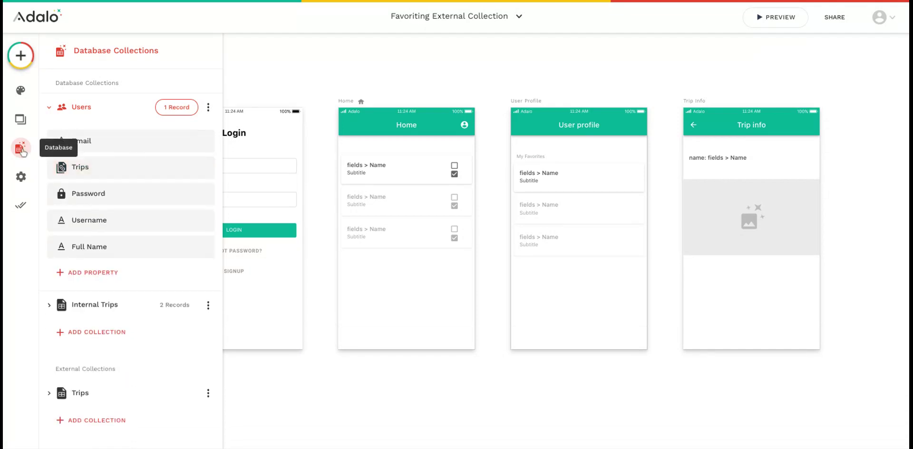
pyautogui.click(20, 148)
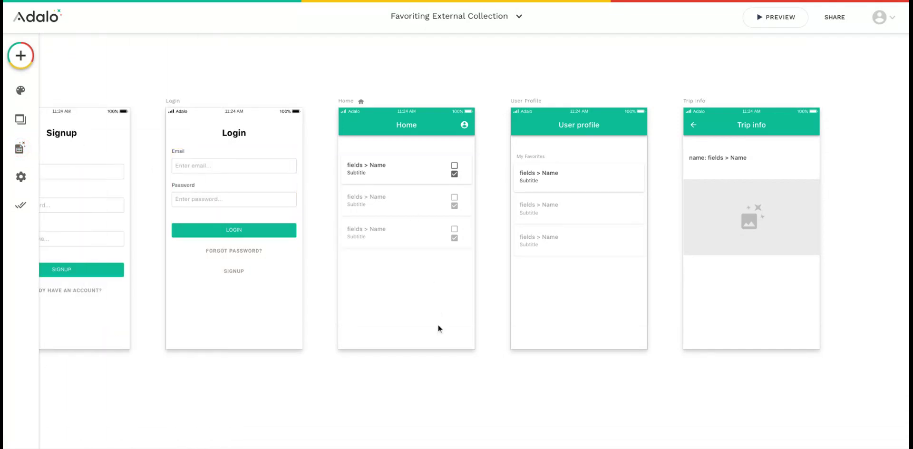
# Check which collection the Home screen's list uses and which field fills its name label.
pyautogui.click(403, 188)
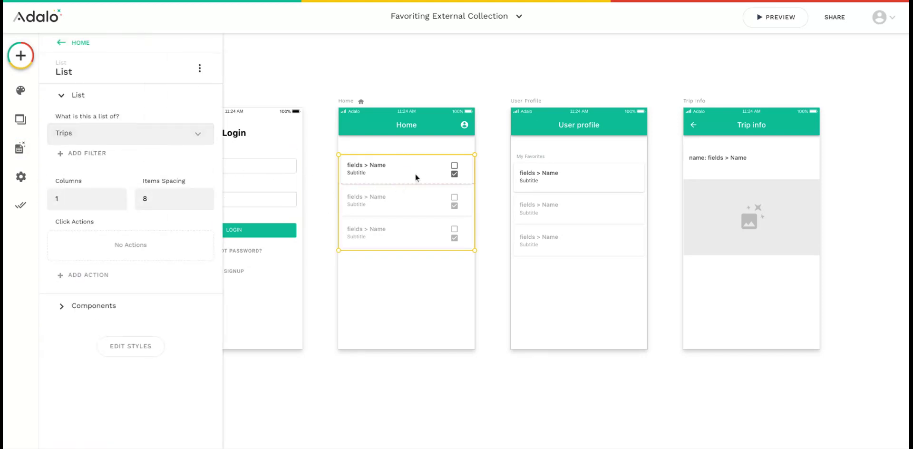
pyautogui.click(382, 168)
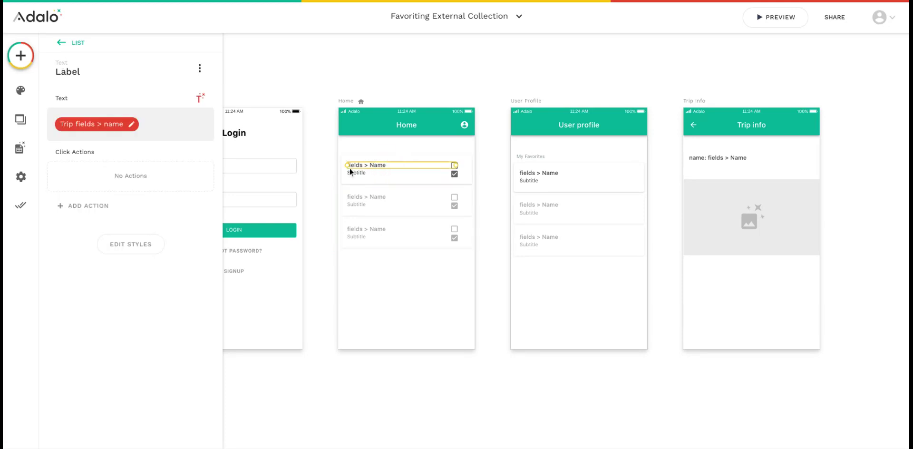
pyautogui.click(505, 164)
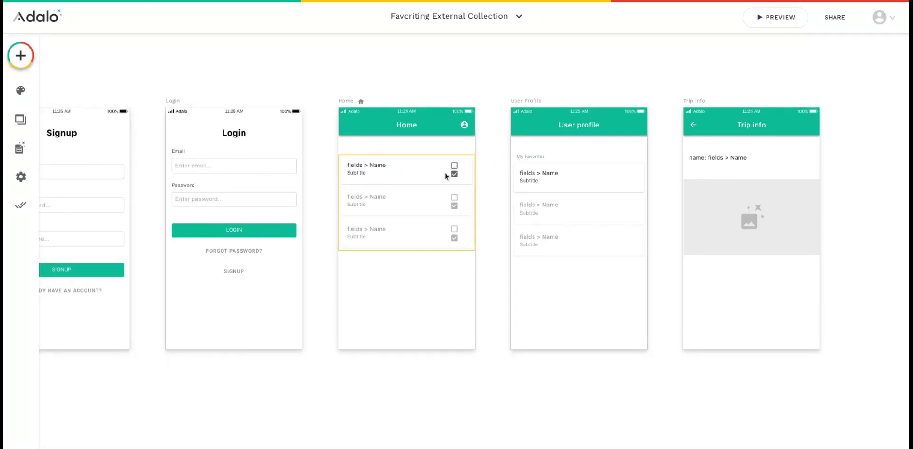
# Review the Create and Update Internal Trip actions on the empty checkbox icon in the Home list.
pyautogui.scroll(5, 443, 170)
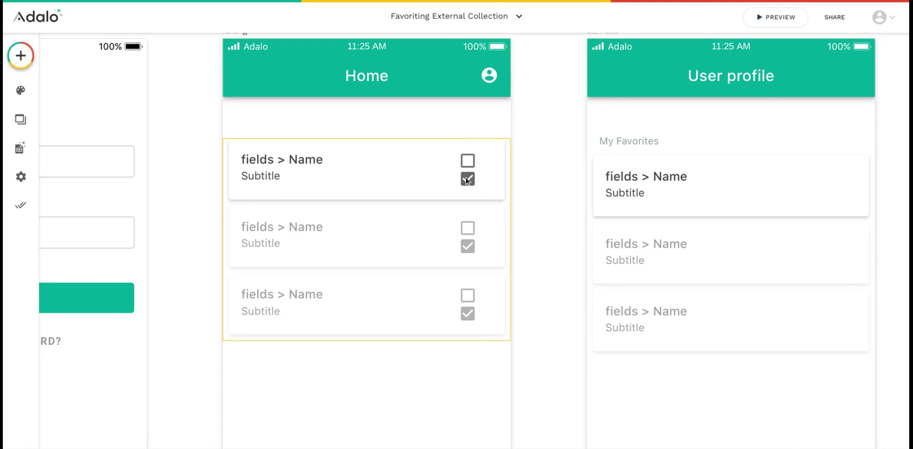
pyautogui.click(472, 164)
pyautogui.click(473, 164)
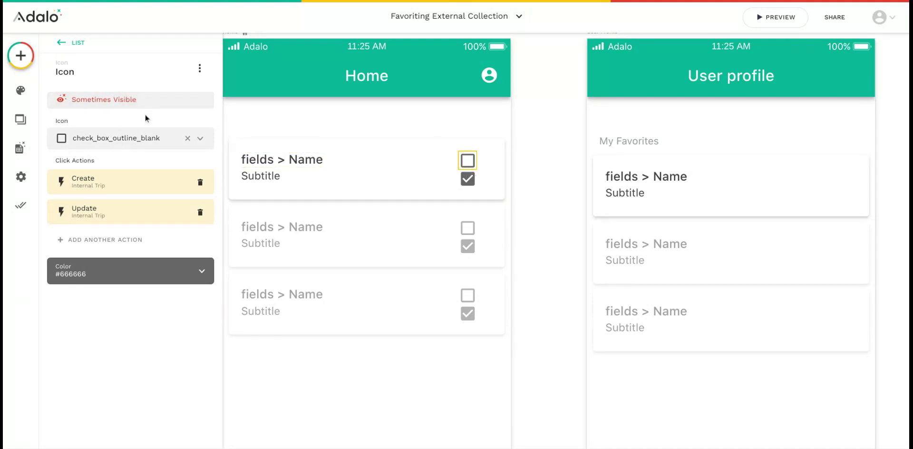
pyautogui.click(144, 178)
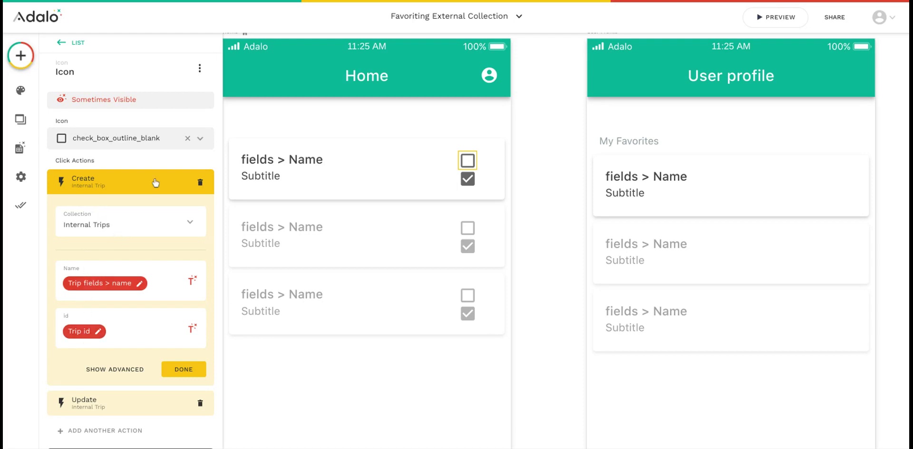
pyautogui.click(192, 331)
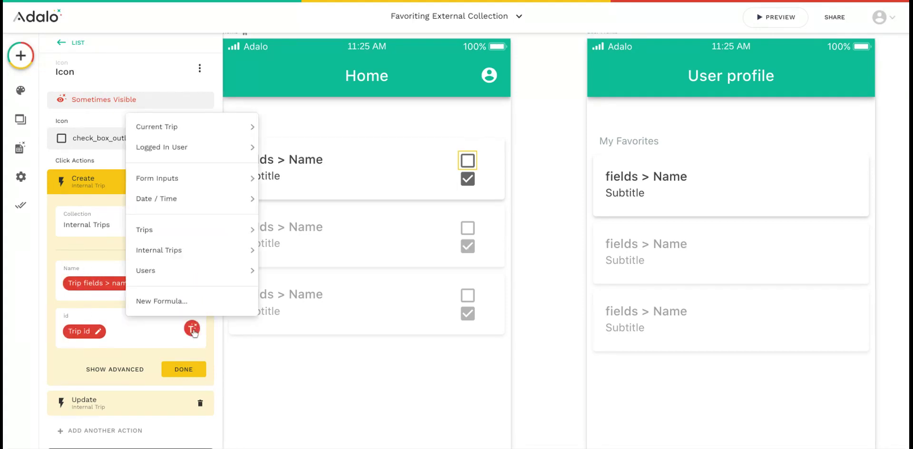
pyautogui.moveTo(204, 131)
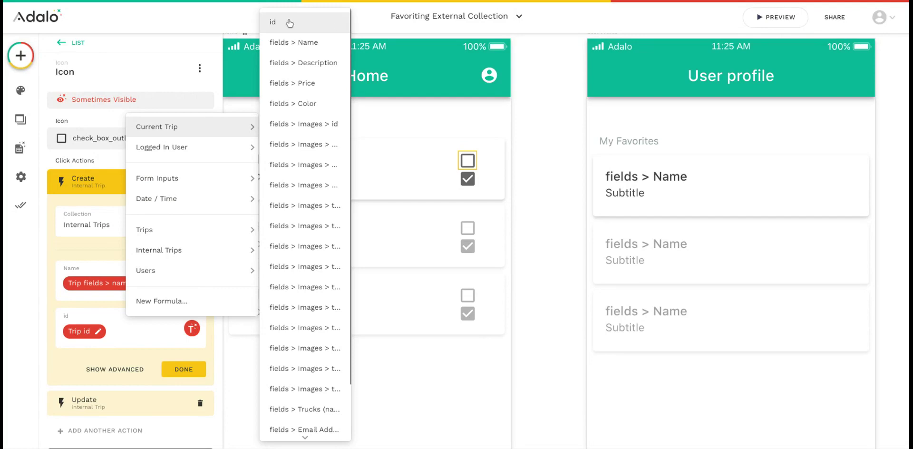
pyautogui.click(90, 183)
pyautogui.click(90, 183)
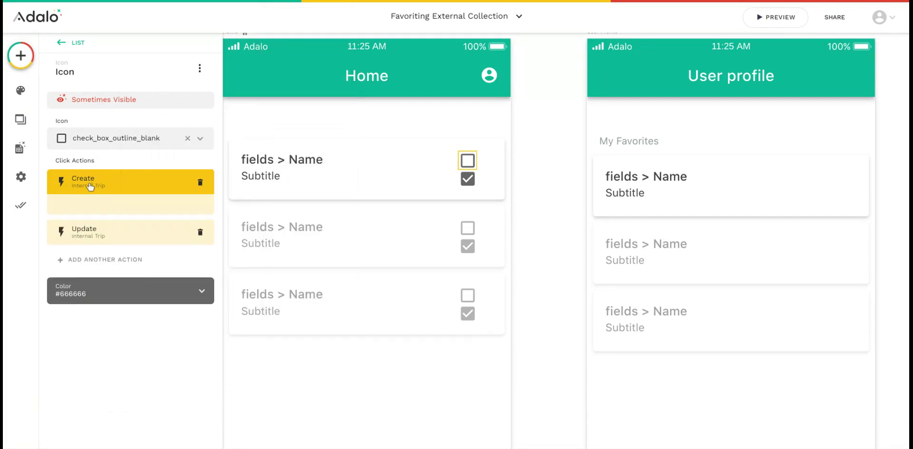
pyautogui.click(124, 212)
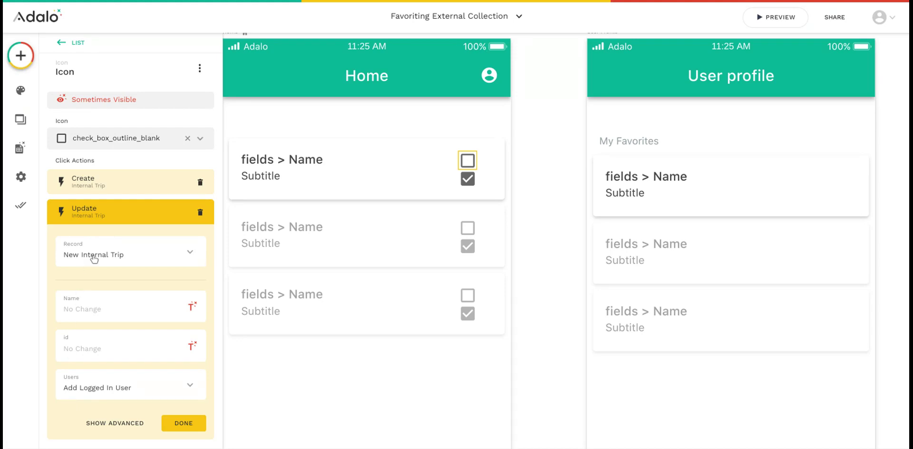
pyautogui.click(137, 220)
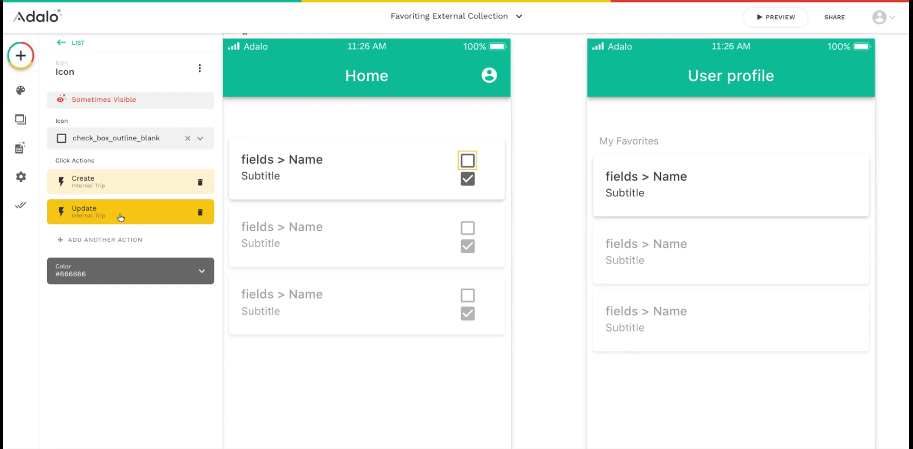
# Set the empty checkbox icon's visibility filter to id is equal to Current Trip > id.
pyautogui.click(162, 104)
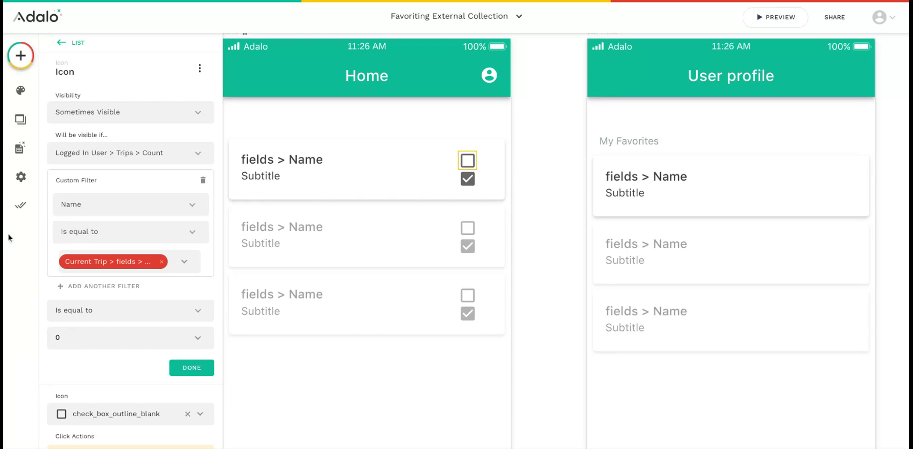
pyautogui.click(198, 210)
pyautogui.click(91, 248)
pyautogui.click(162, 262)
pyautogui.click(186, 263)
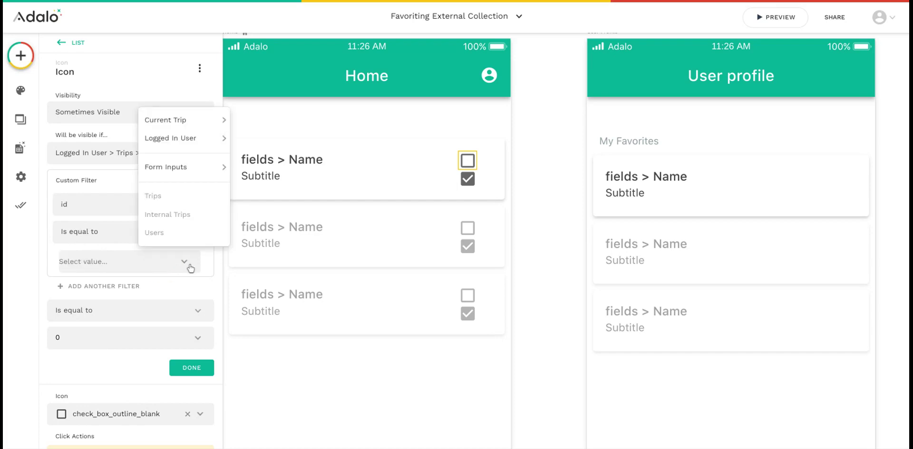
pyautogui.moveTo(182, 121)
pyautogui.click(247, 121)
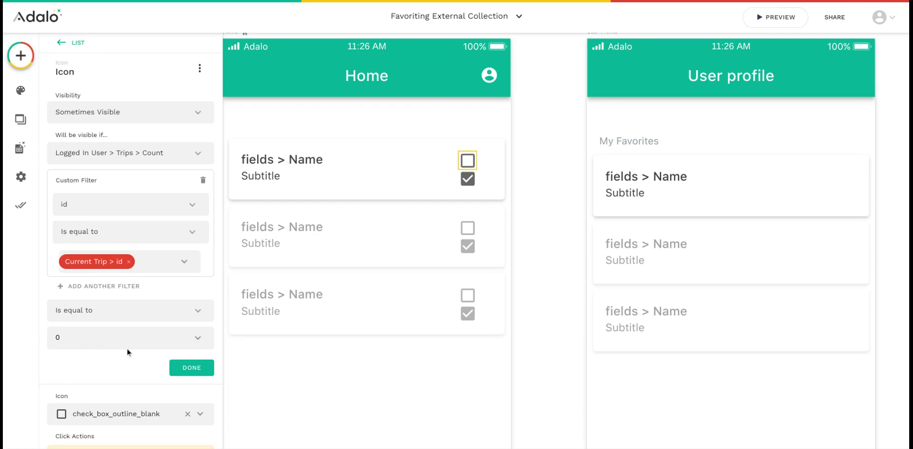
pyautogui.click(192, 369)
# Check the visibility condition of the checked checkbox icon in the Home list.
pyautogui.click(467, 180)
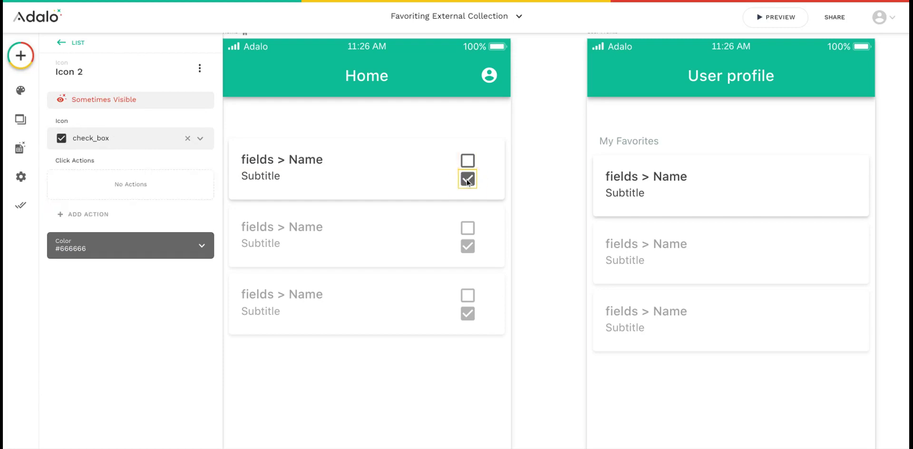
pyautogui.click(153, 100)
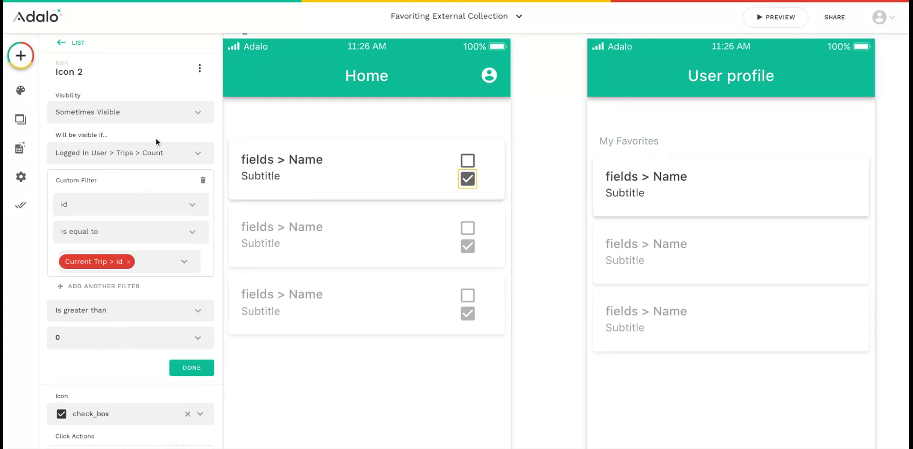
pyautogui.click(541, 198)
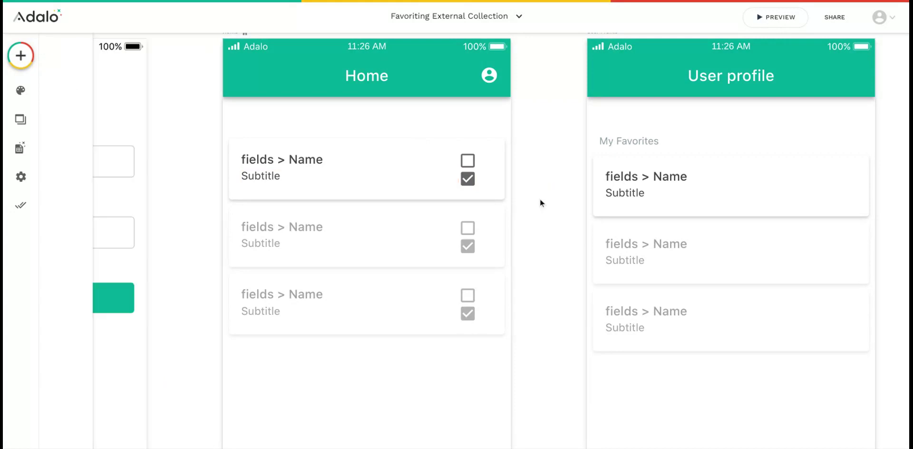
# Inspect the link action on the account icon in the Home screen's app bar.
pyautogui.click(493, 75)
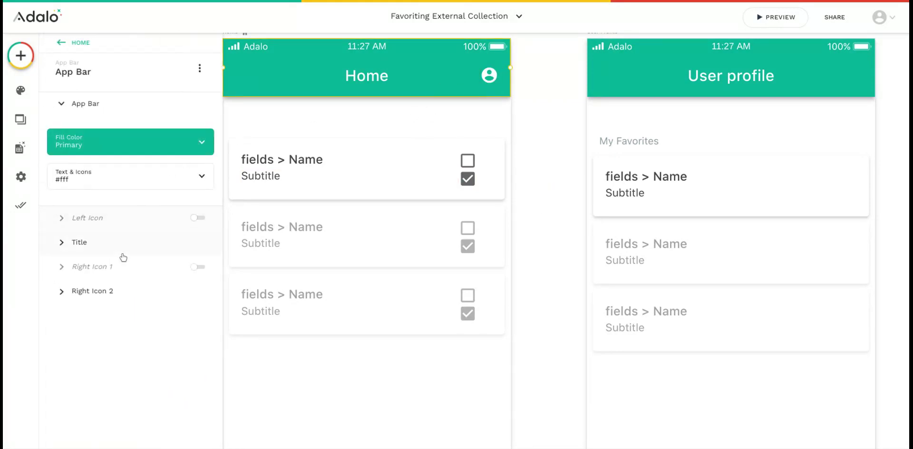
pyautogui.click(117, 290)
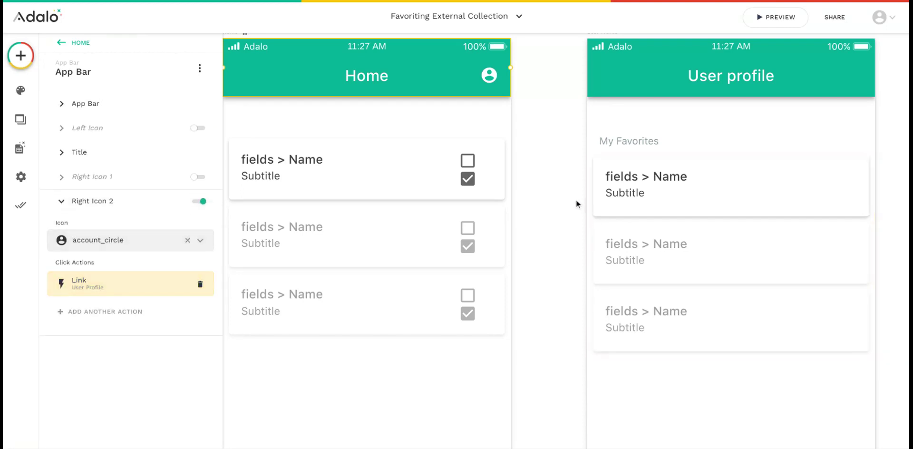
pyautogui.click(569, 183)
# Review the My Favorites list's settings on the User Profile screen and the visibility condition of its item group.
pyautogui.hscroll(2, 578, 195)
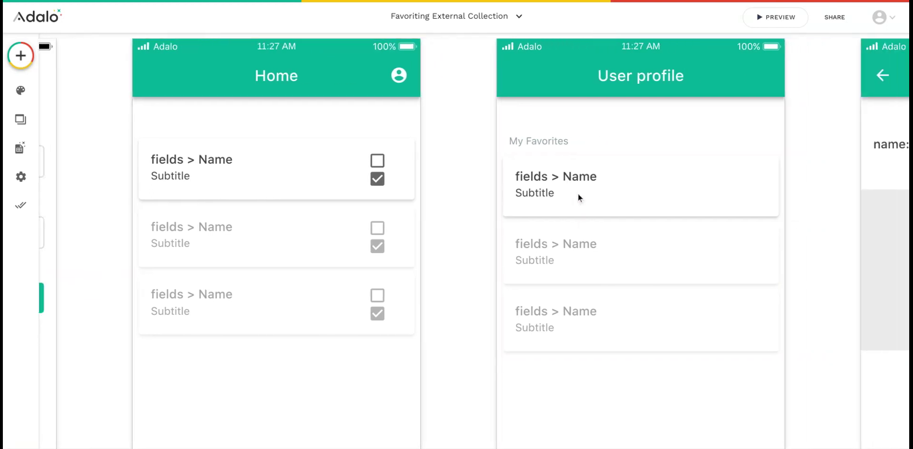
pyautogui.hscroll(1, 578, 193)
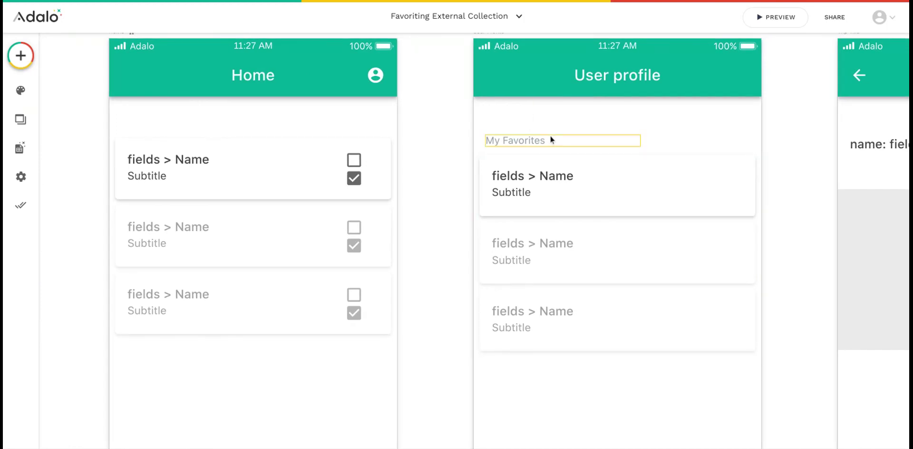
pyautogui.click(624, 178)
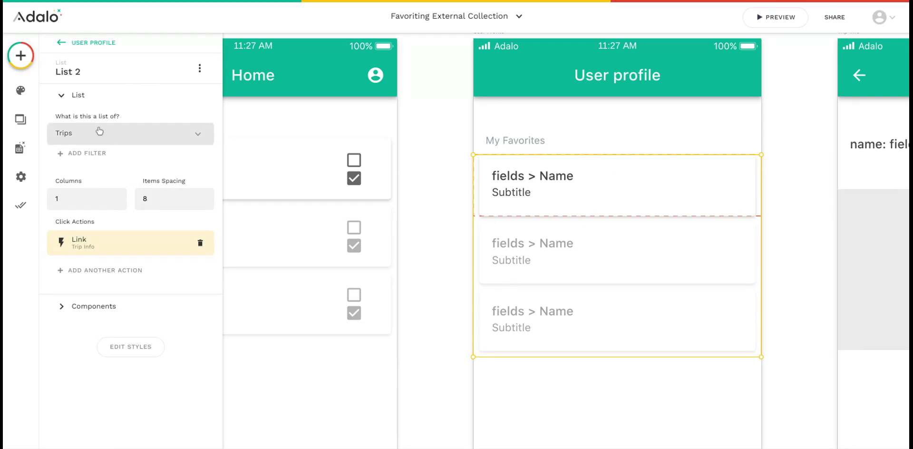
pyautogui.click(635, 183)
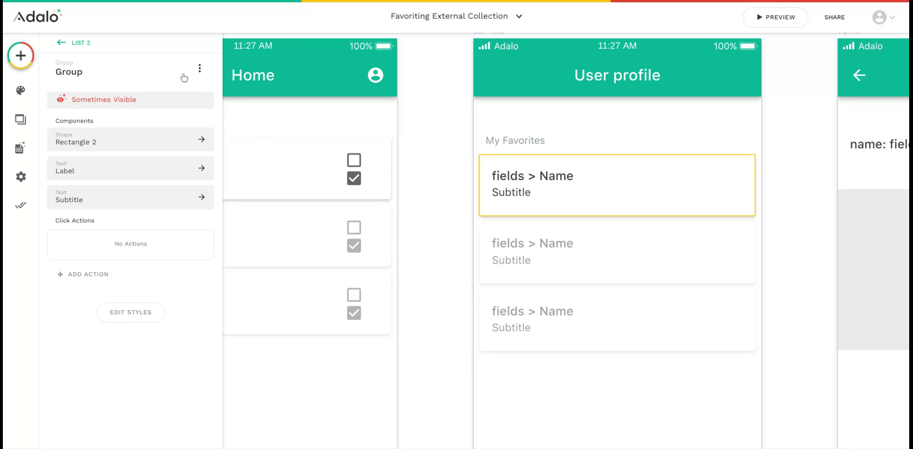
pyautogui.click(161, 104)
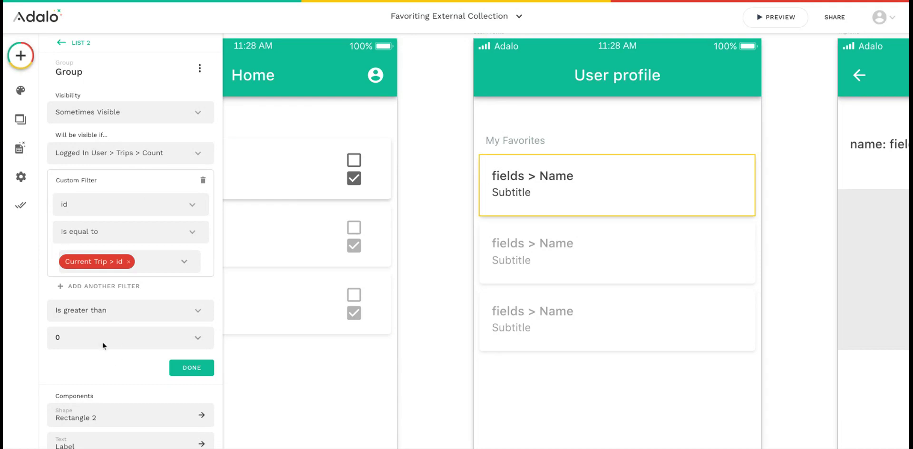
pyautogui.click(197, 370)
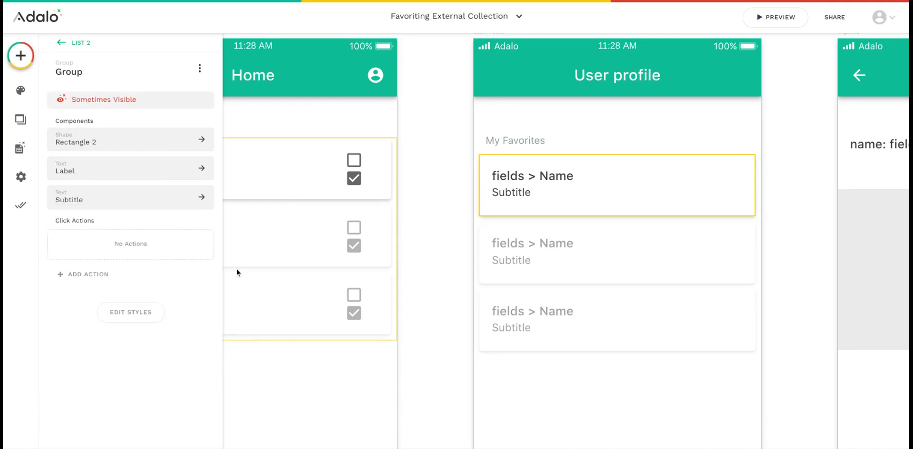
# Check the My Favorites list's link action and the data source of the name text on the Trip Info screen.
pyautogui.click(459, 211)
pyautogui.click(582, 177)
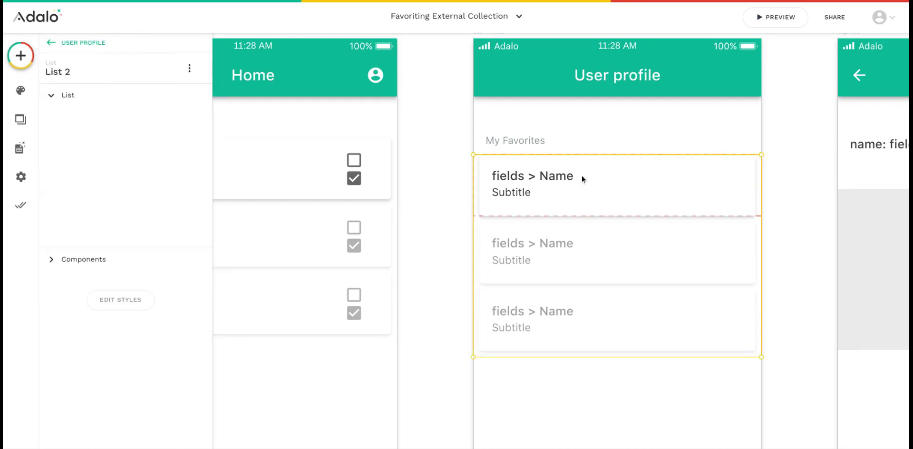
pyautogui.hscroll(5, 684, 206)
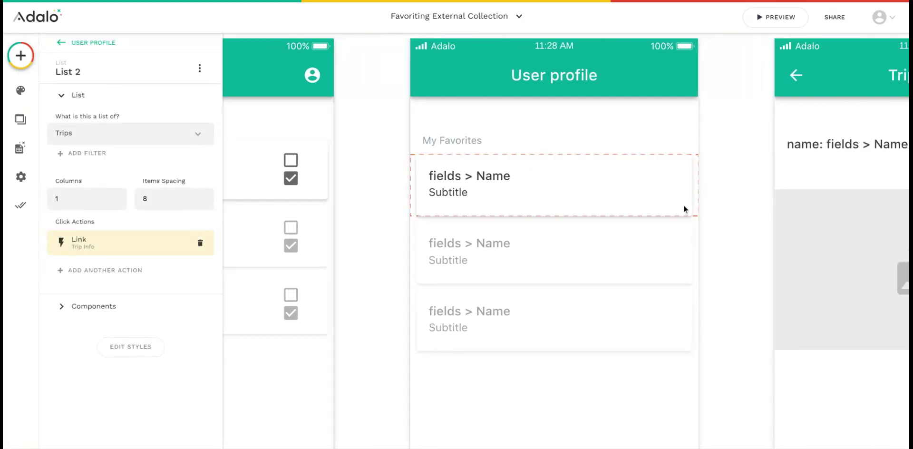
pyautogui.hscroll(10, 684, 208)
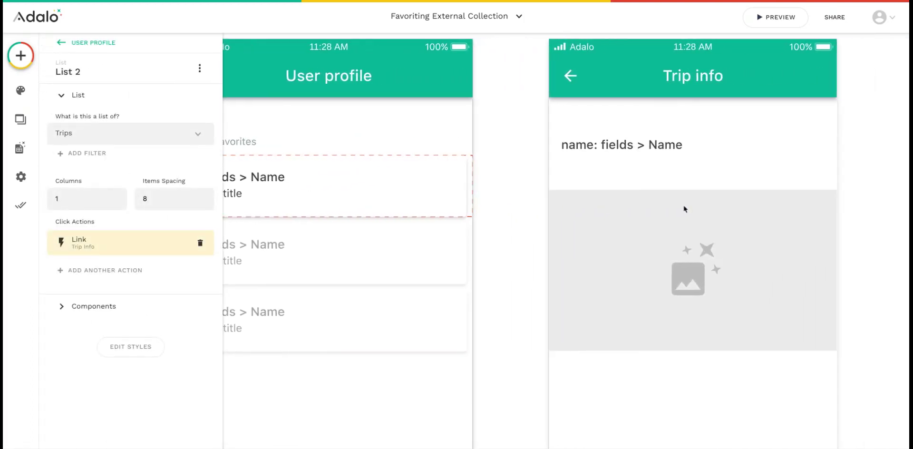
pyautogui.click(593, 144)
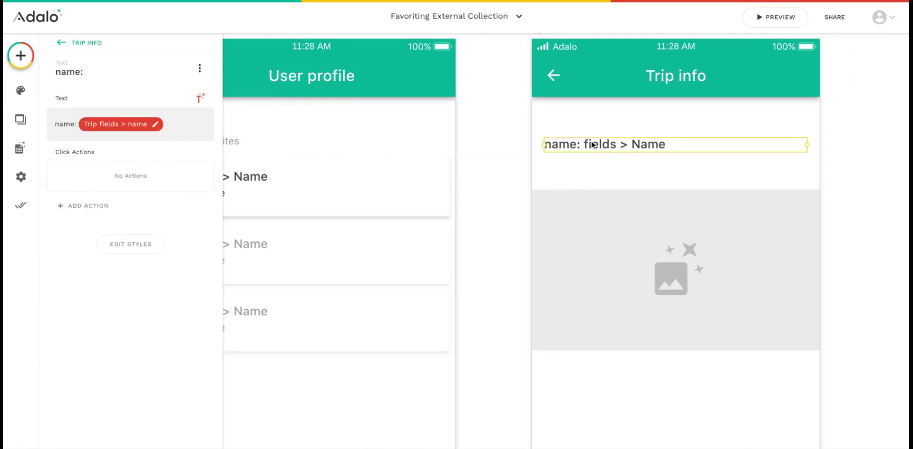
pyautogui.click(125, 129)
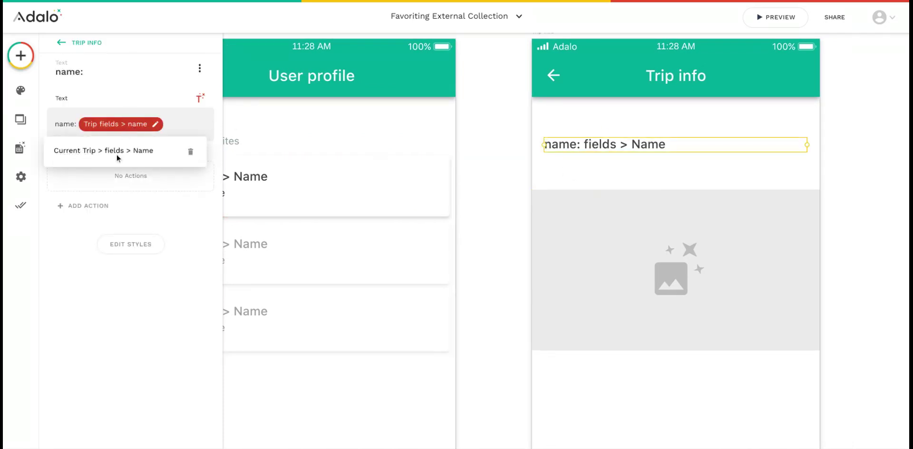
pyautogui.click(487, 257)
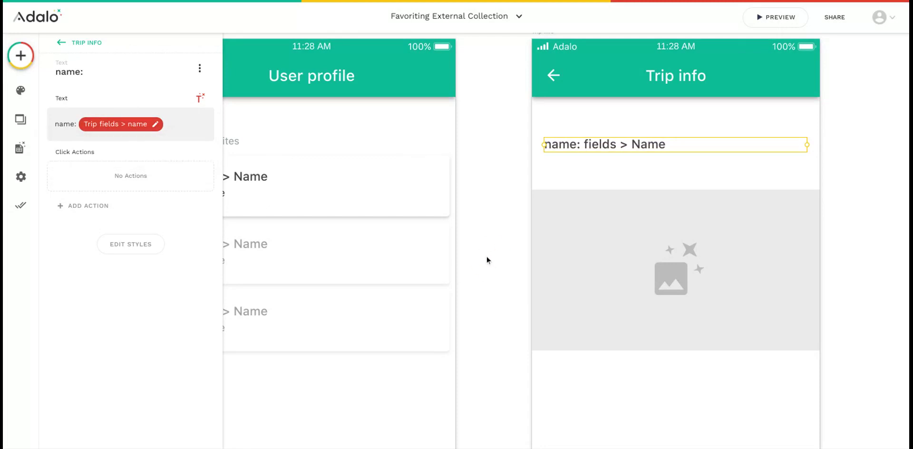
# Check the image source of the Trip Info screen's image and the full data path behind its URL.
pyautogui.click(601, 249)
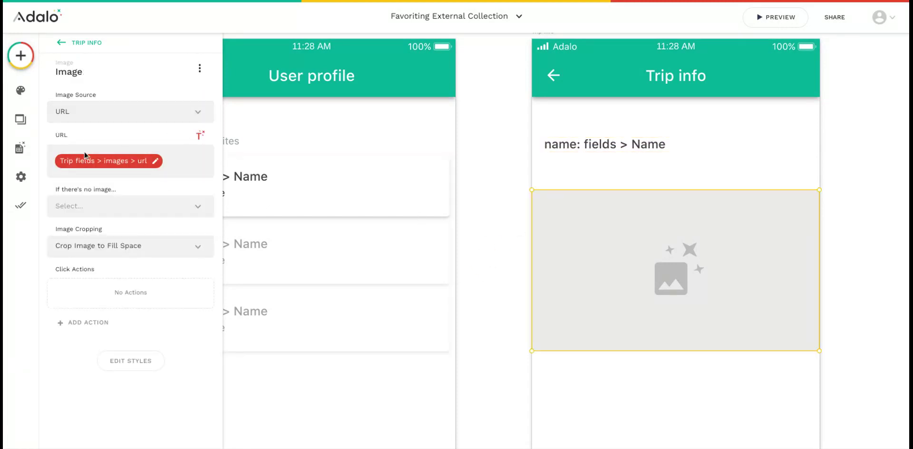
pyautogui.click(102, 164)
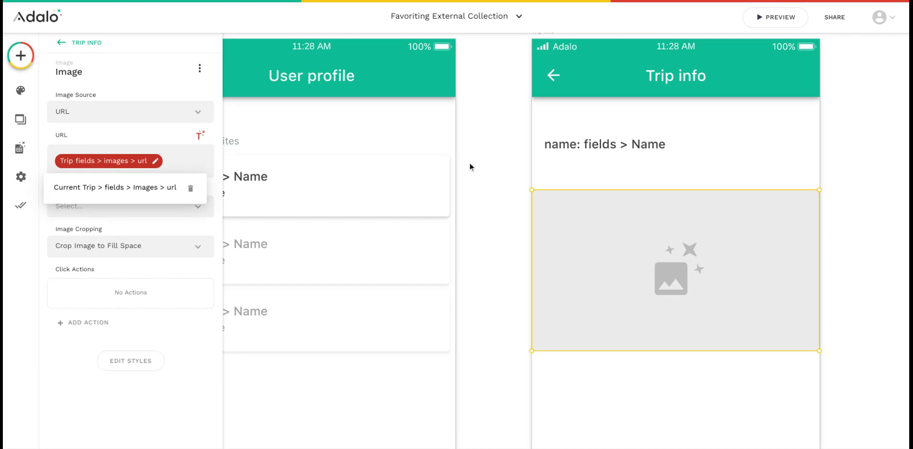
pyautogui.click(504, 192)
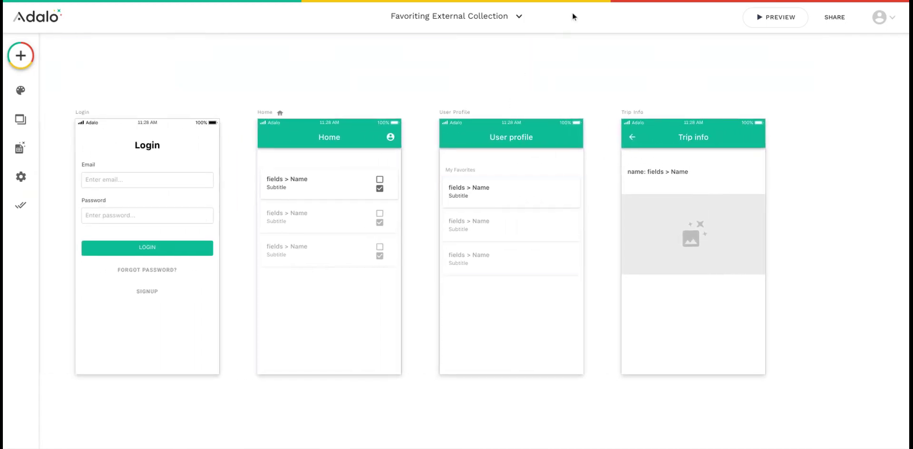
# Test favoriting in the app preview by marking Hawaii as a favorite and opening Missouri from the profile's My Favorites list.
pyautogui.click(766, 18)
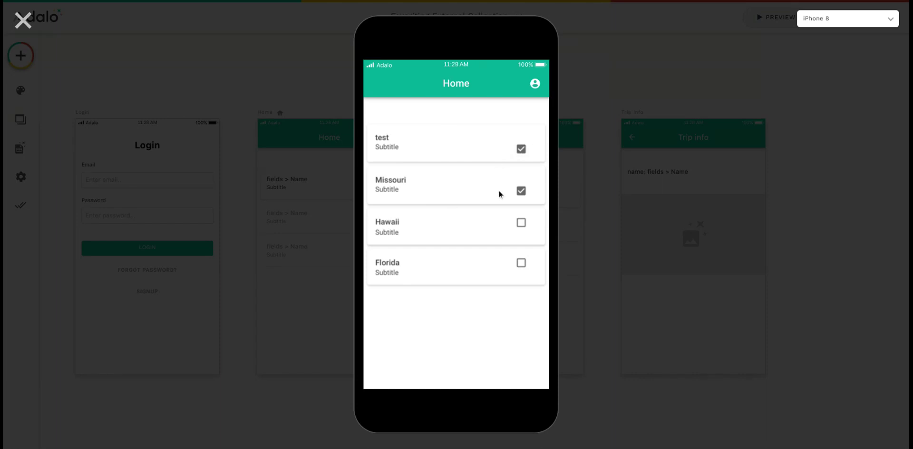
pyautogui.click(521, 223)
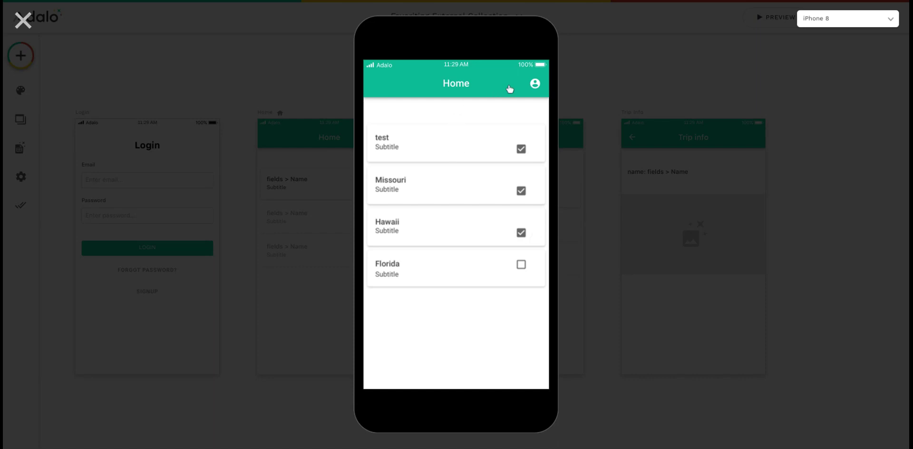
pyautogui.click(535, 84)
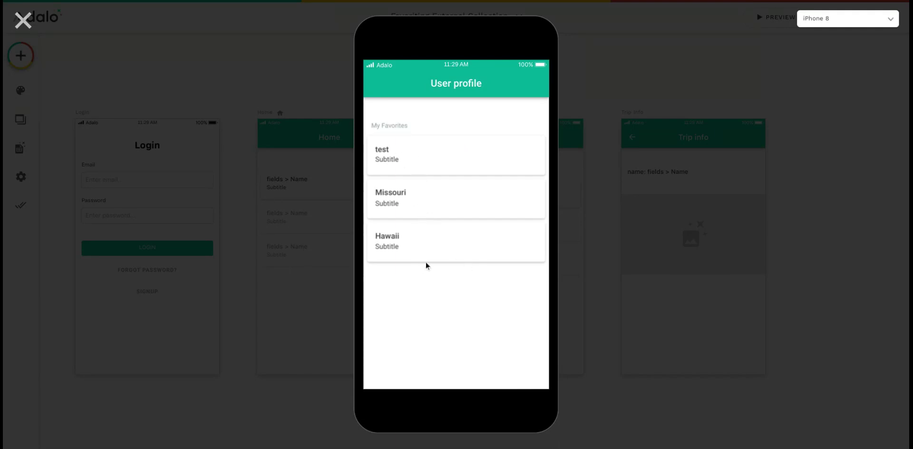
pyautogui.click(432, 197)
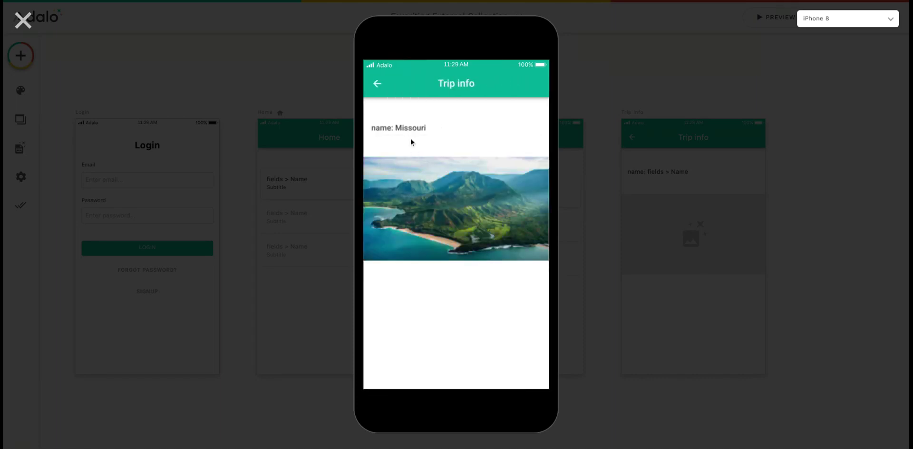